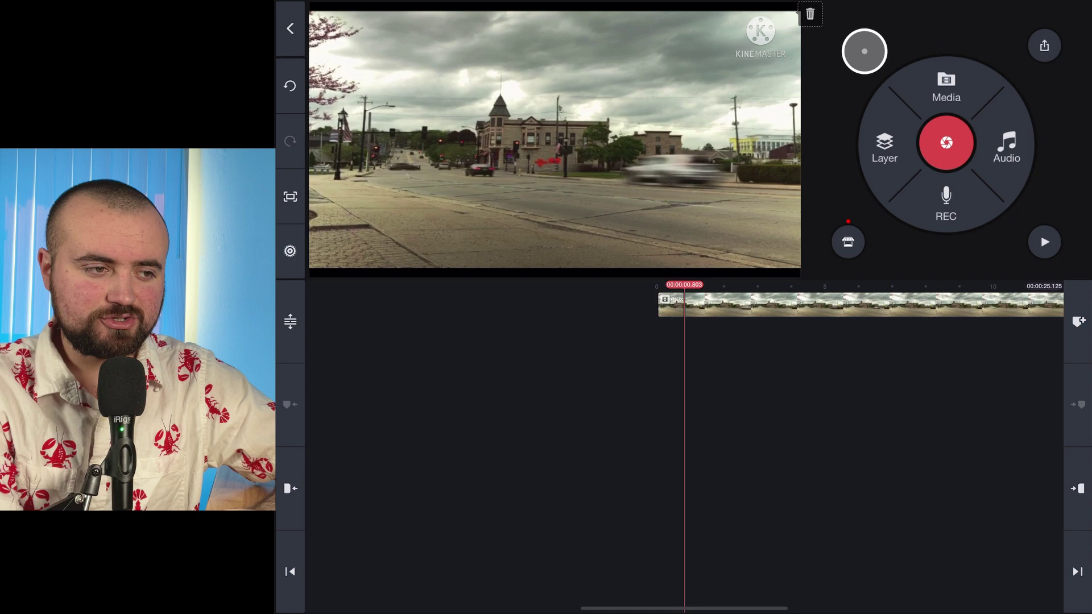
Add the green-screen subscribe clip from the All album as a video layer over the street footage
{"action": "left_click", "coordinate": [888, 145]}
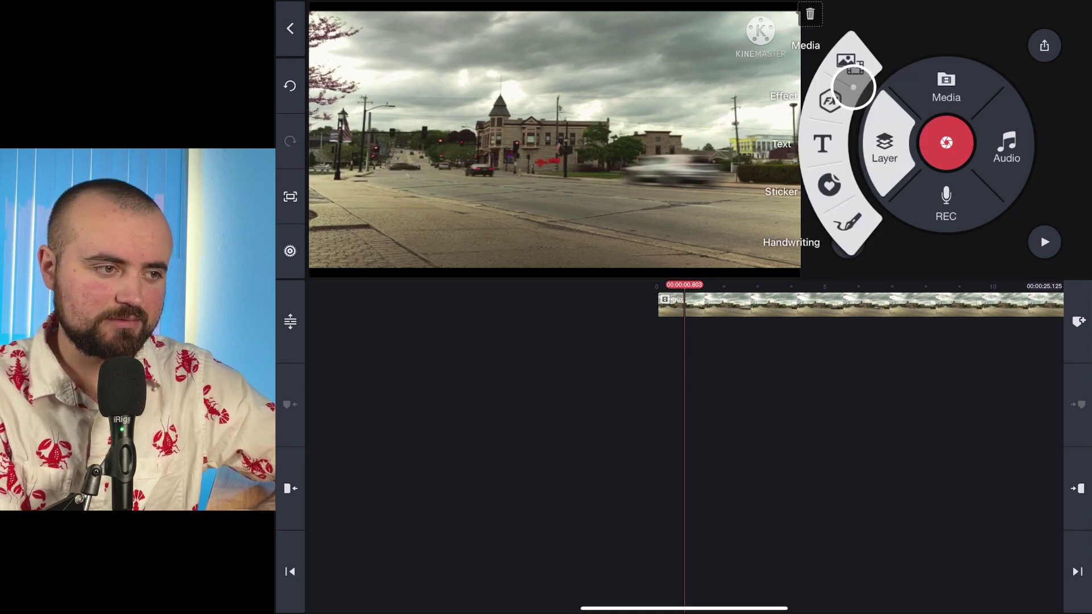
{"action": "left_click", "coordinate": [850, 65]}
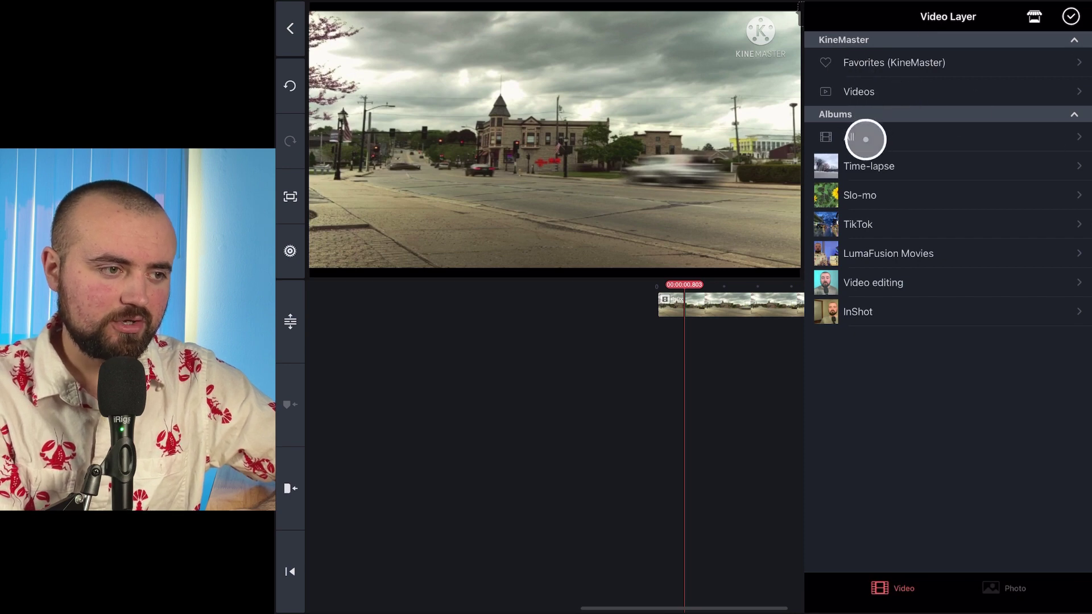
{"action": "left_click", "coordinate": [866, 139]}
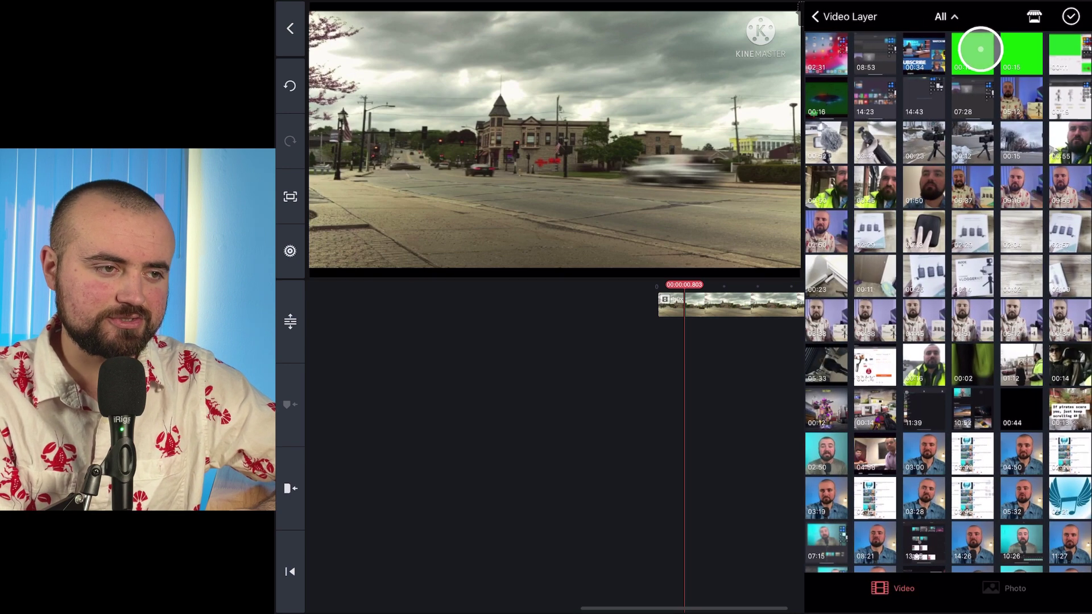
{"action": "left_click", "coordinate": [981, 50]}
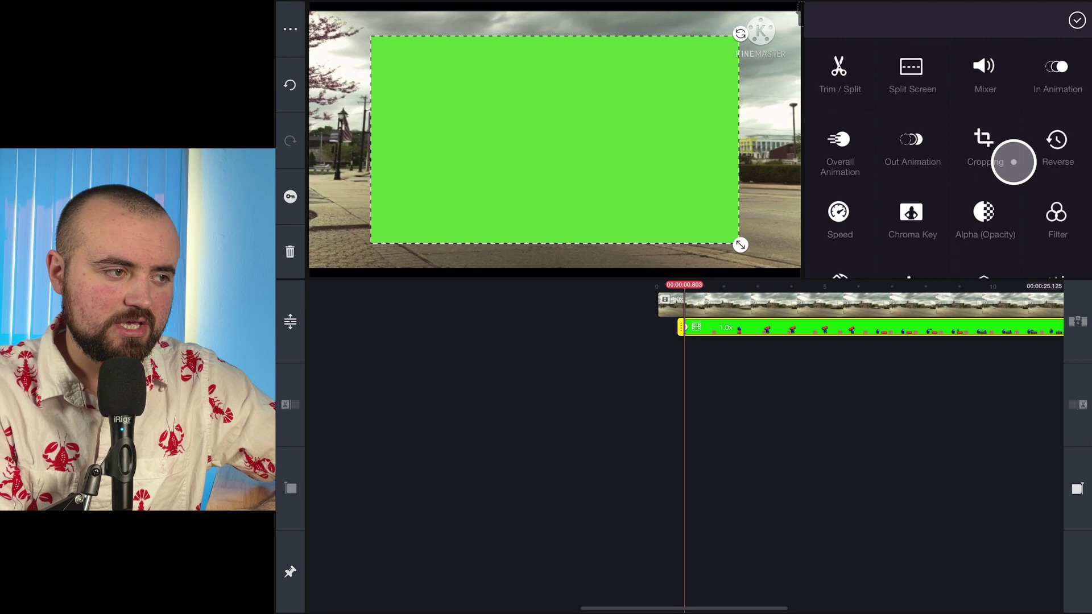
Crop the top edge of the green-screen layer slightly down and confirm the crop
{"action": "left_click", "coordinate": [991, 150]}
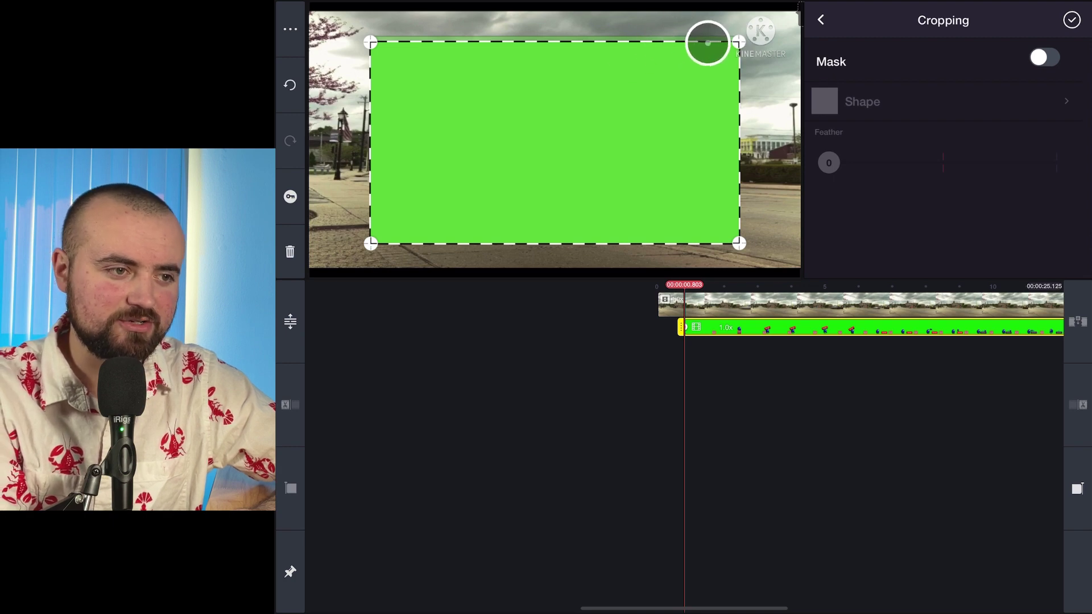
{"action": "left_click", "coordinate": [1070, 18]}
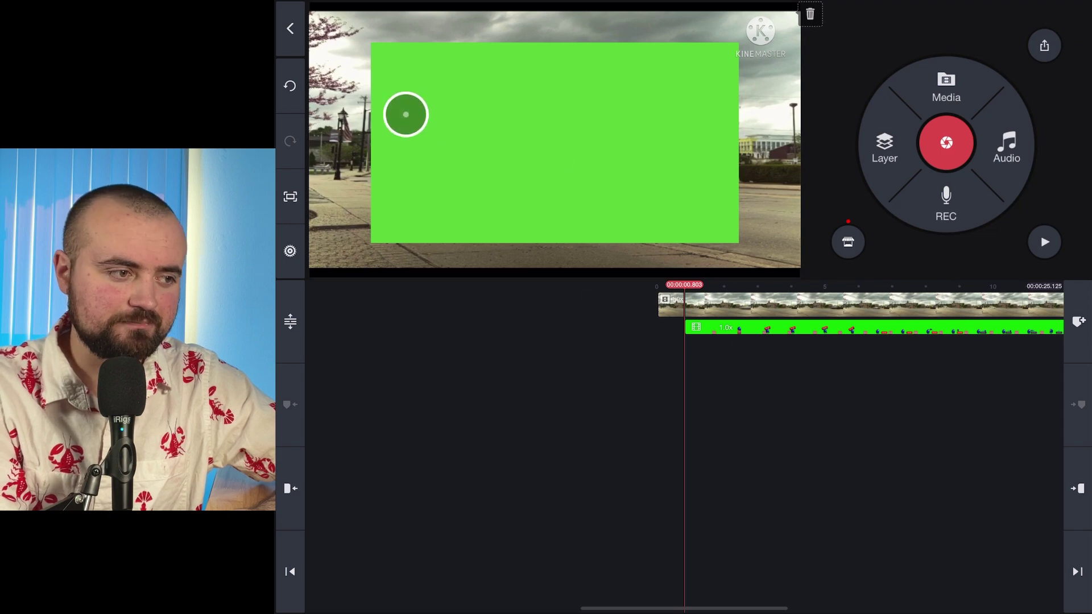
Enable Chroma Key on the green-screen layer and scrub back near the start to check the keying
{"action": "left_click", "coordinate": [745, 327]}
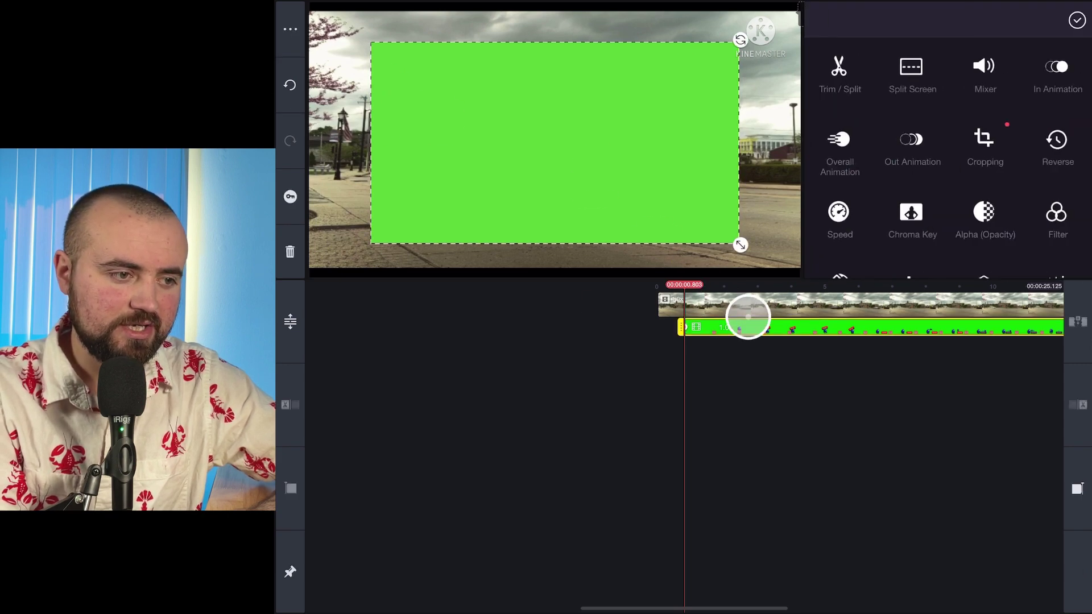
{"action": "left_click", "coordinate": [907, 215]}
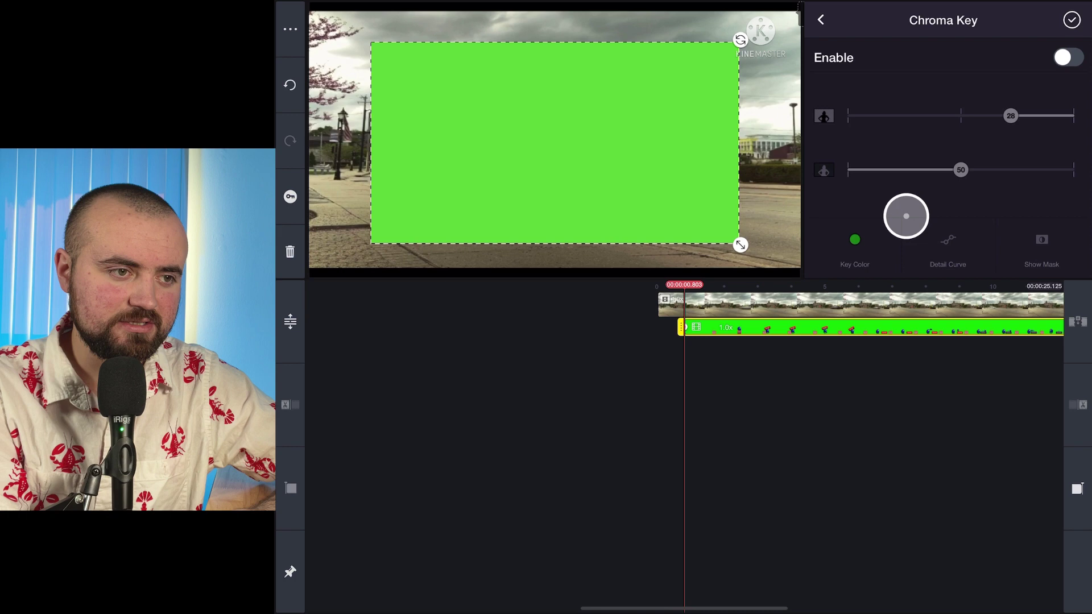
{"action": "left_click", "coordinate": [1068, 57]}
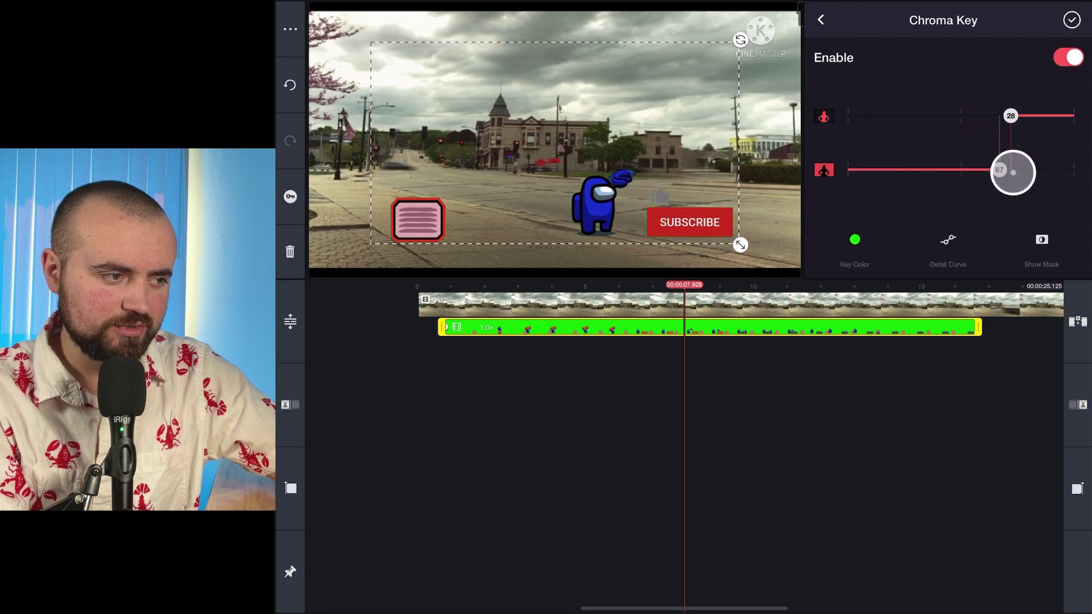
{"action": "left_click_drag", "start_coordinate": [632, 323], "coordinate": [857, 323]}
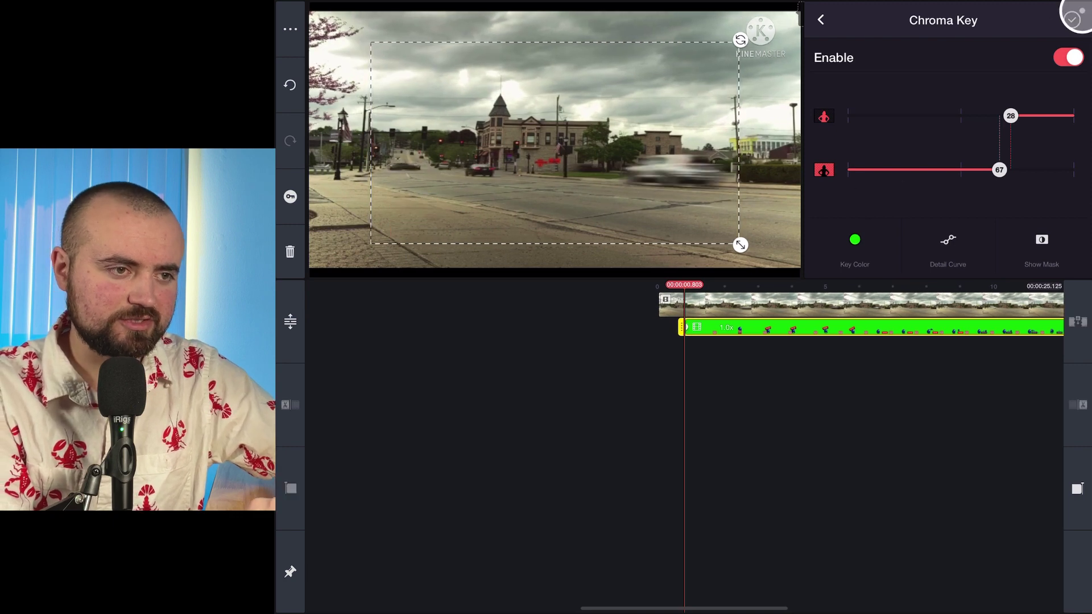
{"action": "left_click", "coordinate": [1073, 19]}
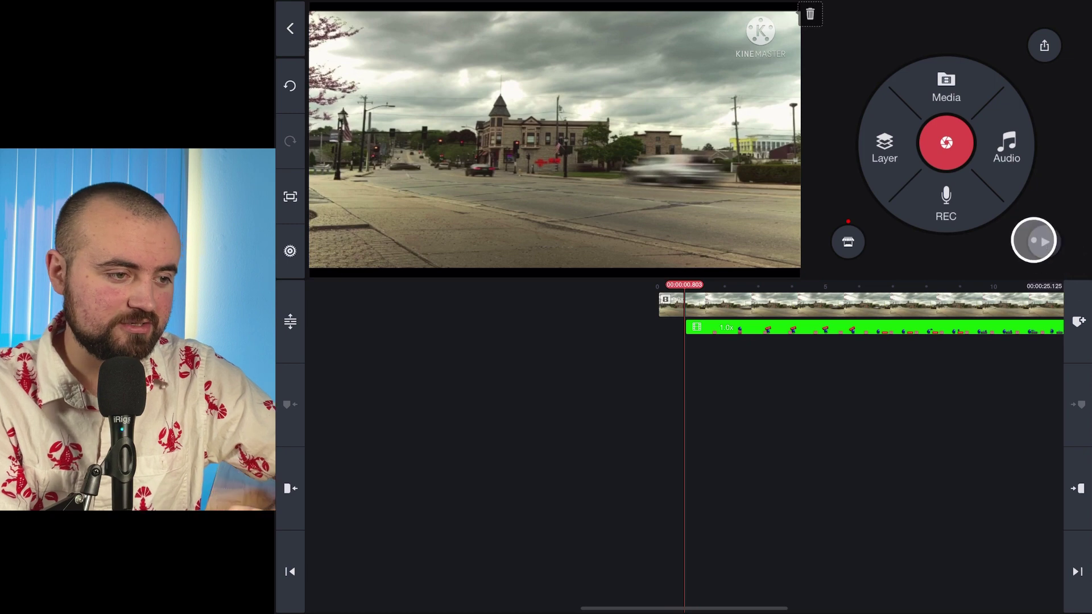
Preview playback, then drag the keyed subscribe overlay down and left in the preview
{"action": "left_click", "coordinate": [1038, 248]}
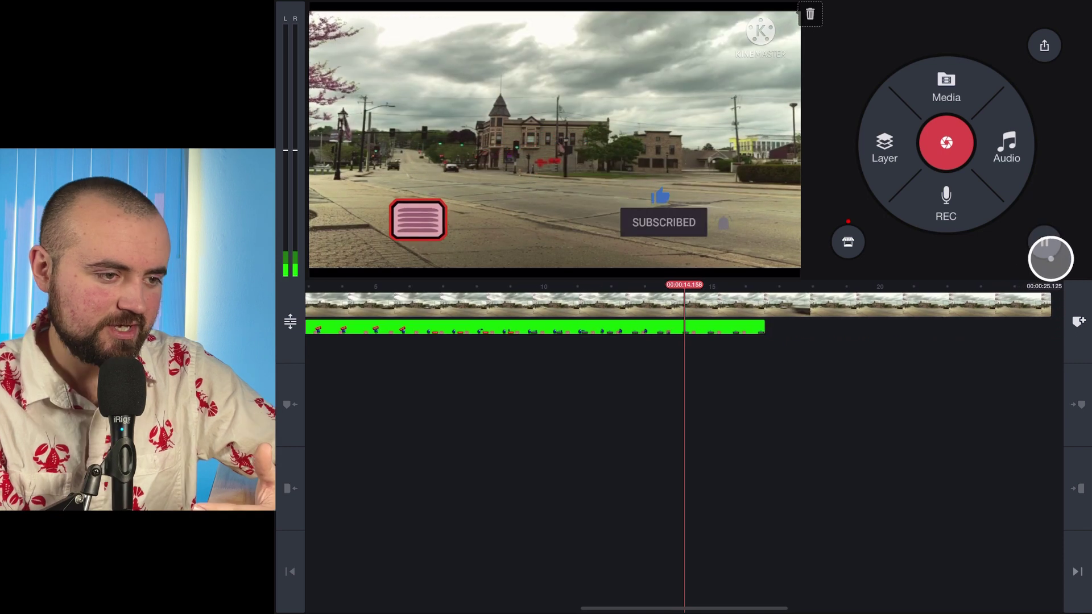
{"action": "left_click", "coordinate": [472, 324]}
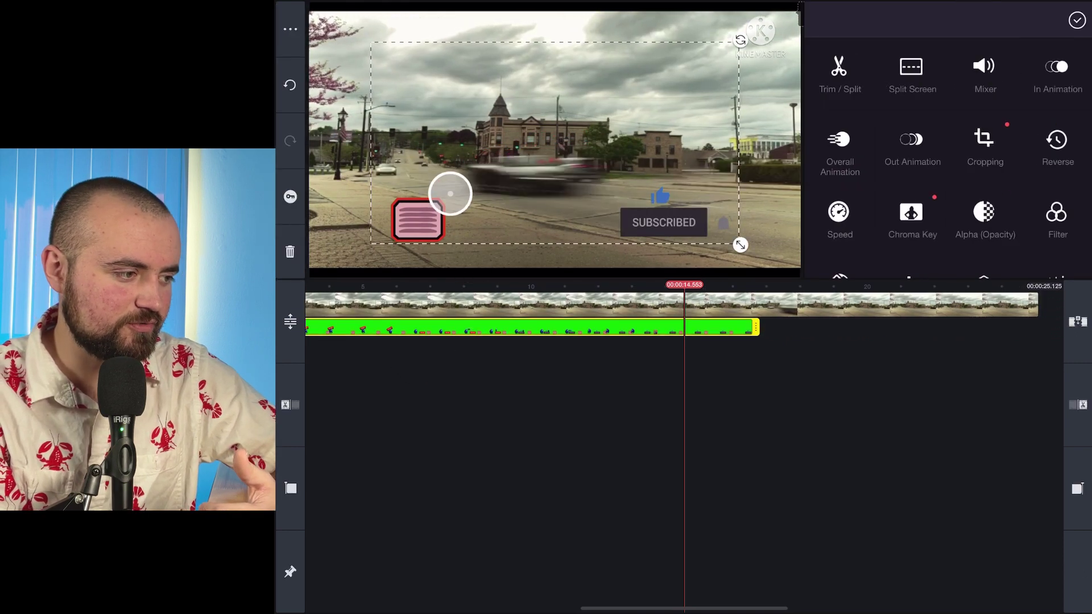
{"action": "mouse_move", "coordinate": [449, 191]}
{"action": "left_mouse_down"}
{"action": "mouse_move", "coordinate": [438, 227]}
{"action": "mouse_move", "coordinate": [407, 139]}
{"action": "mouse_move", "coordinate": [353, 251]}
{"action": "mouse_move", "coordinate": [381, 223]}
{"action": "left_mouse_up"}
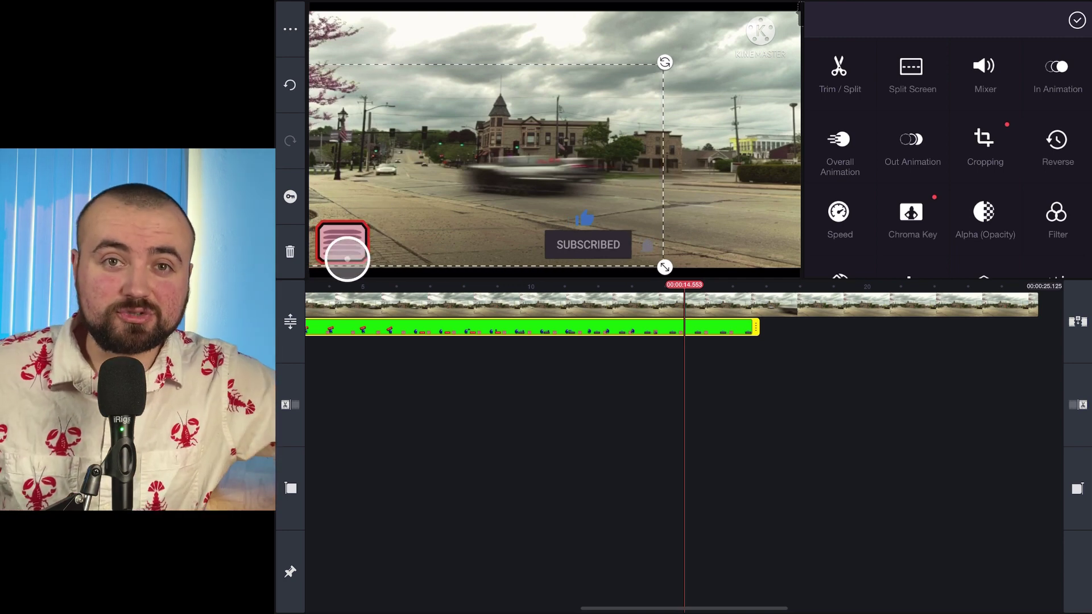